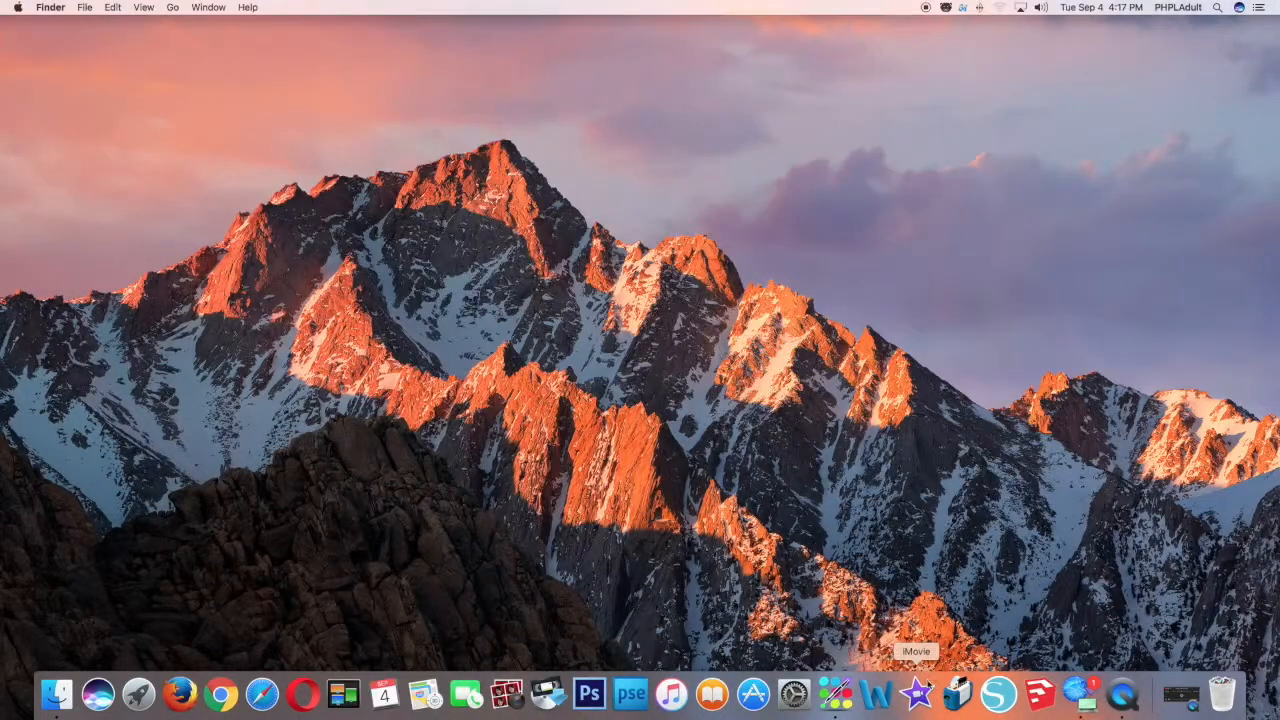
Open iMovie and create a new project of the Movie type
{"action": "left_click", "coordinate": [918, 696]}
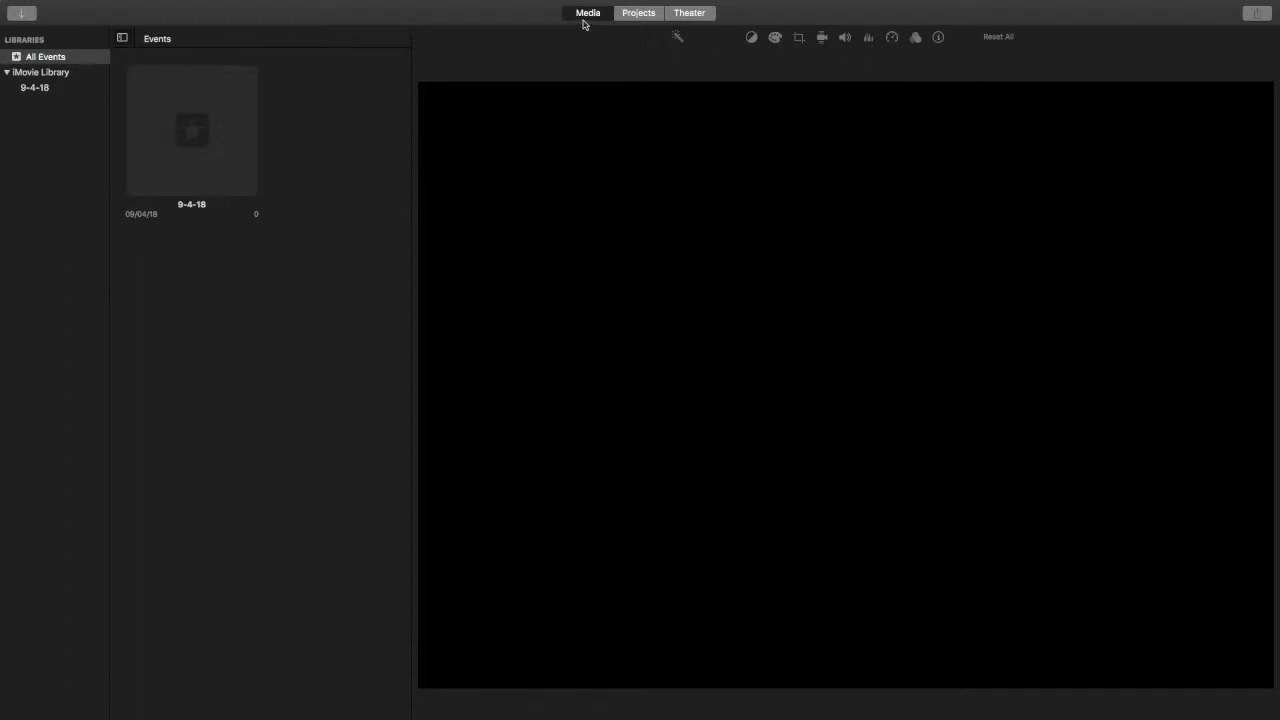
{"action": "left_click", "coordinate": [632, 16]}
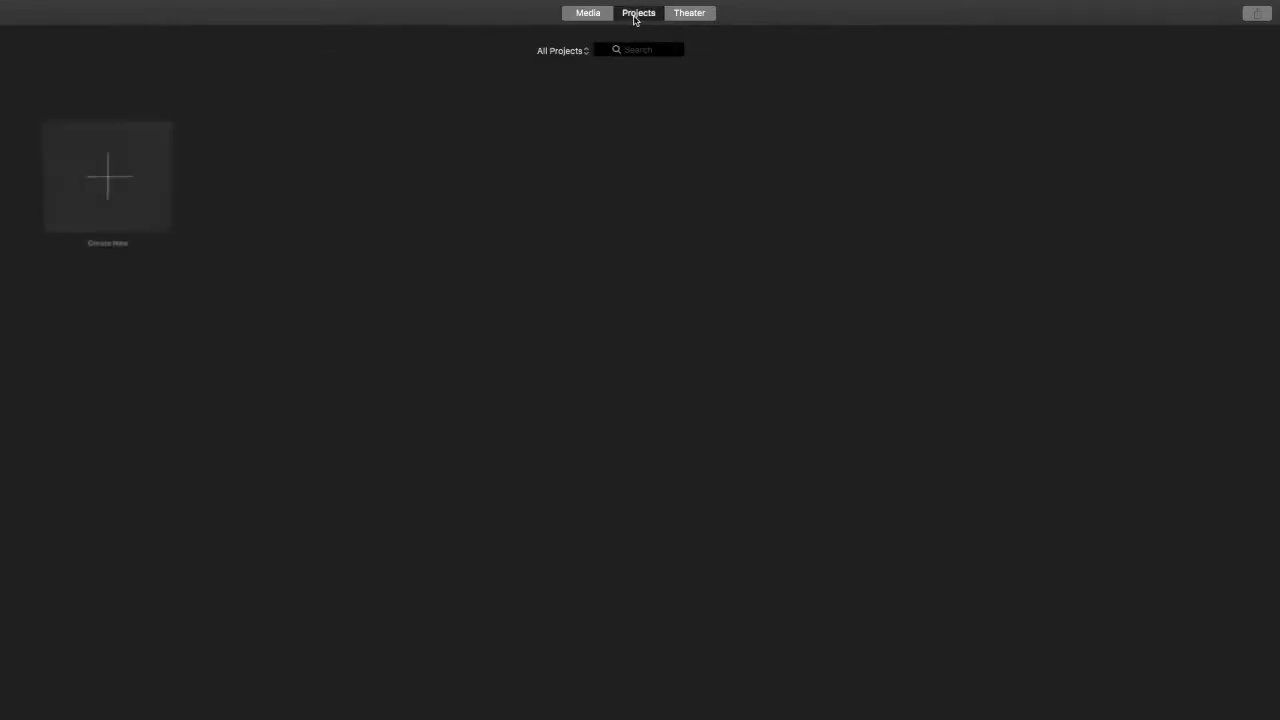
{"action": "left_click", "coordinate": [112, 181]}
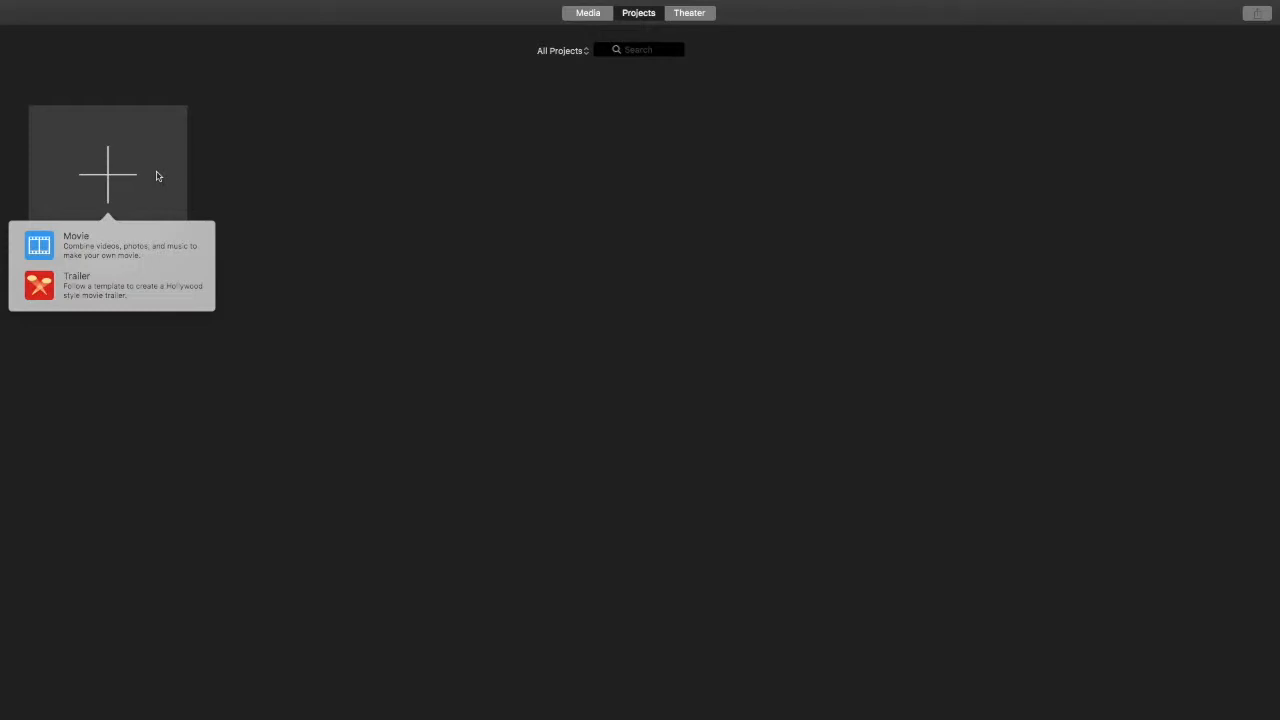
{"action": "left_click", "coordinate": [109, 248]}
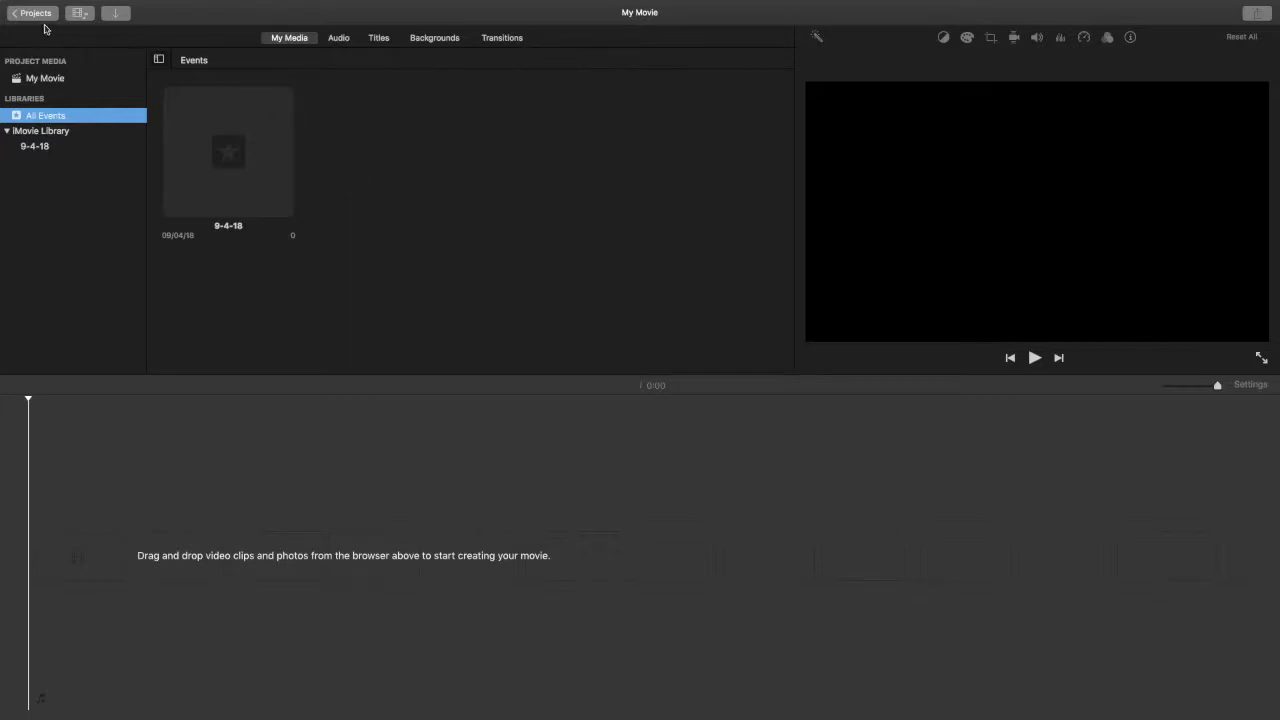
Import Video 1.mov from the Roxio Converted Items folder in Documents into the project and place the whole clip in the timeline
{"action": "left_click", "coordinate": [115, 19]}
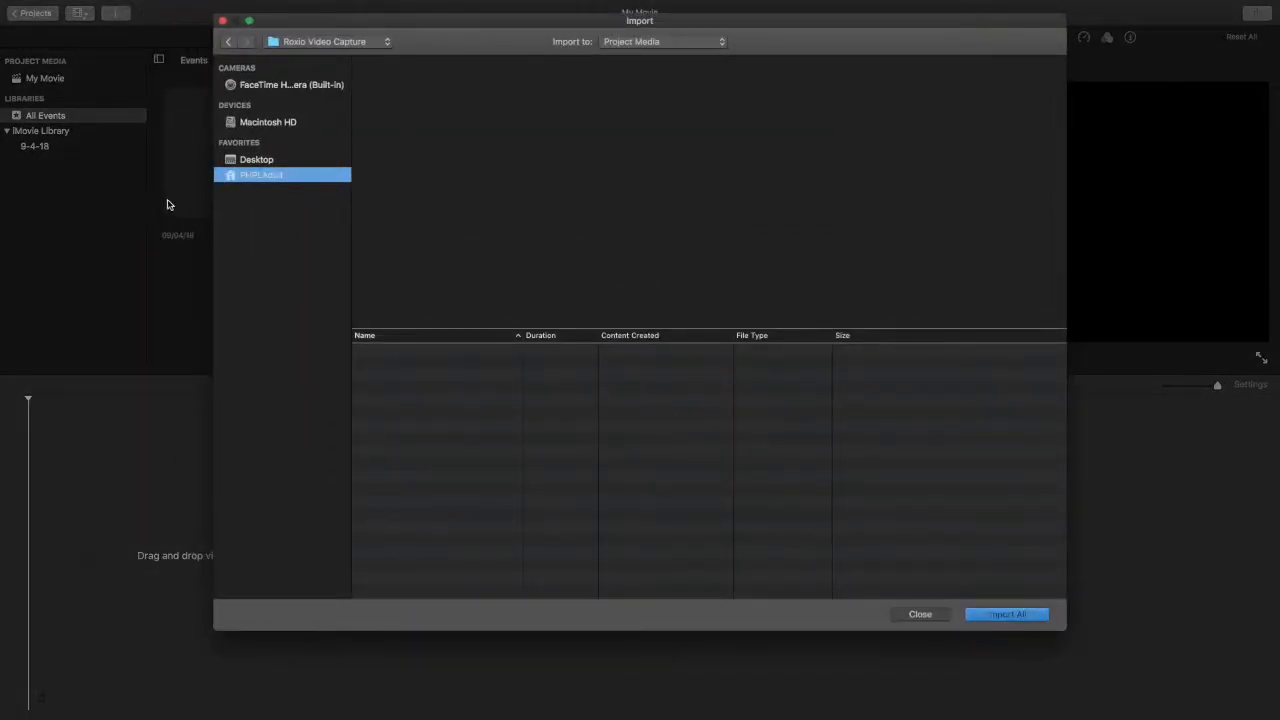
{"action": "left_click", "coordinate": [269, 161]}
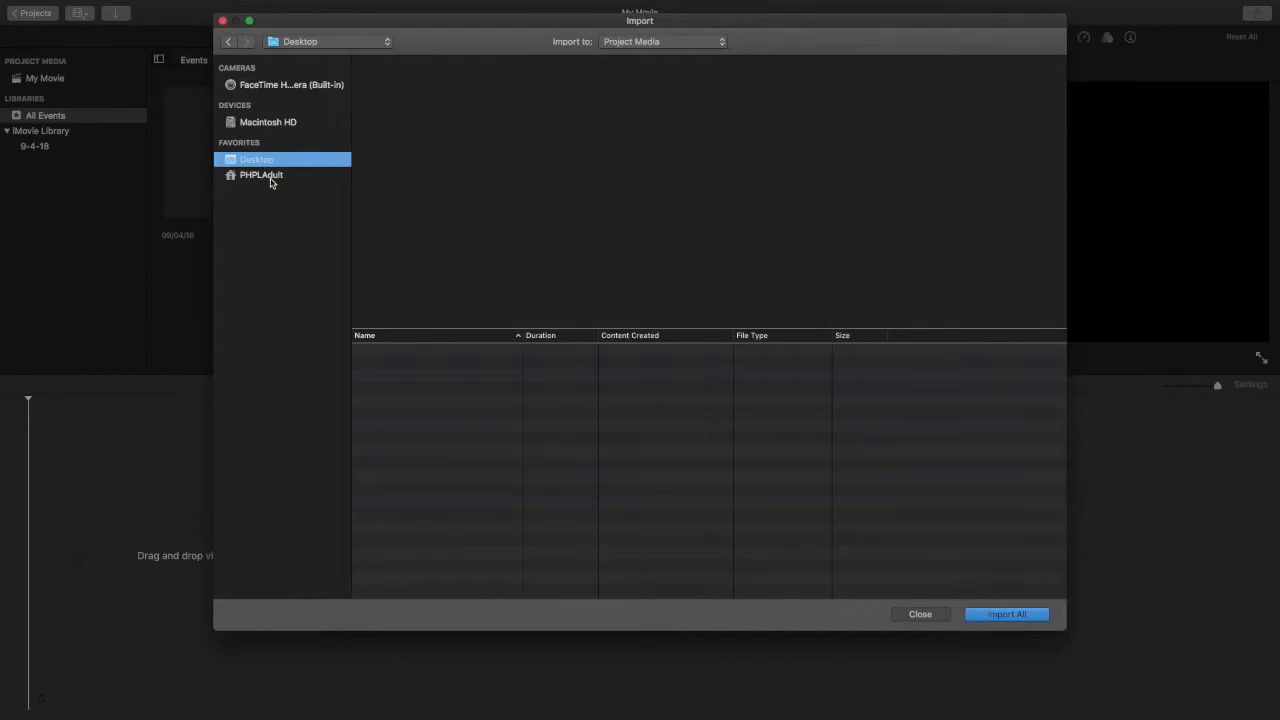
{"action": "left_click", "coordinate": [271, 180]}
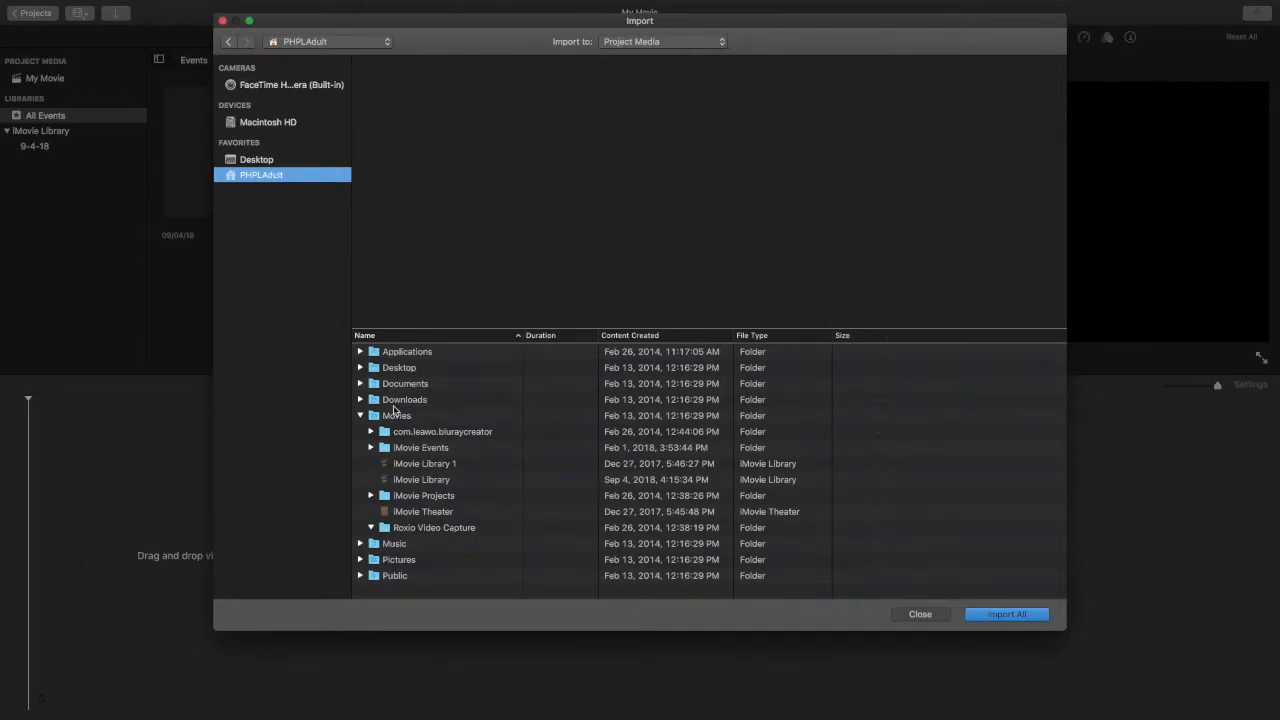
{"action": "double_click", "coordinate": [417, 383]}
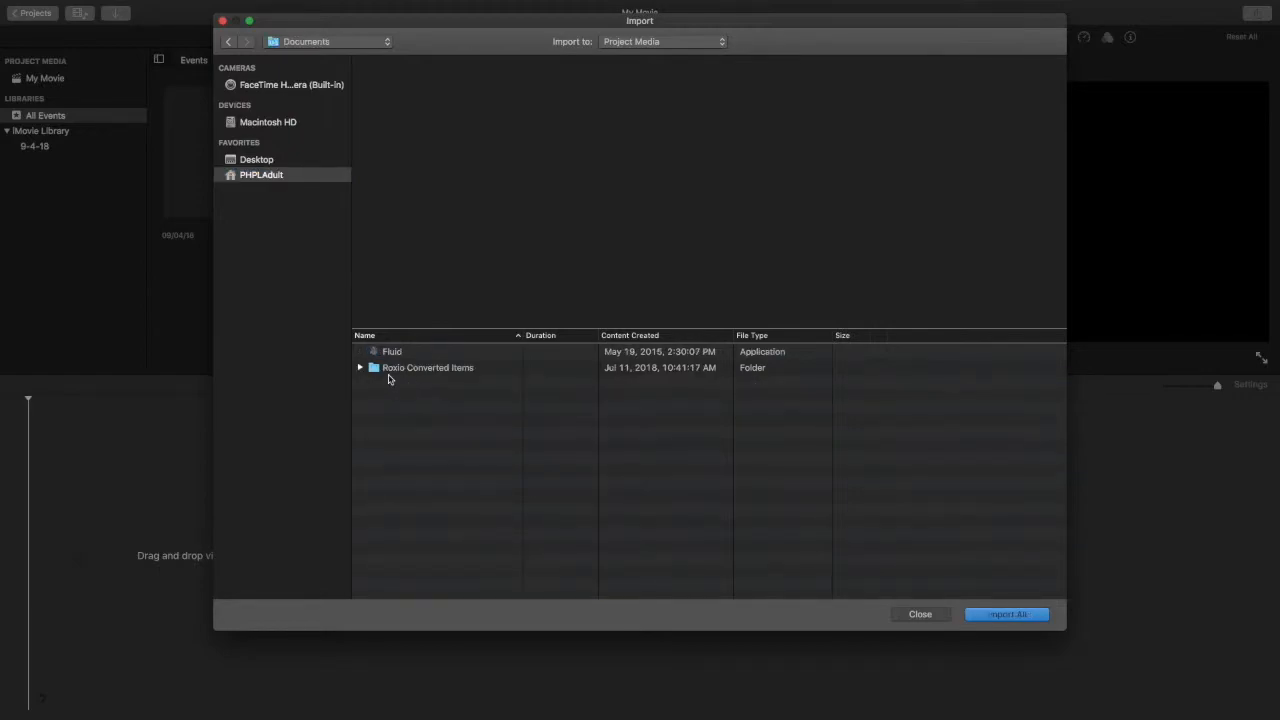
{"action": "double_click", "coordinate": [437, 369]}
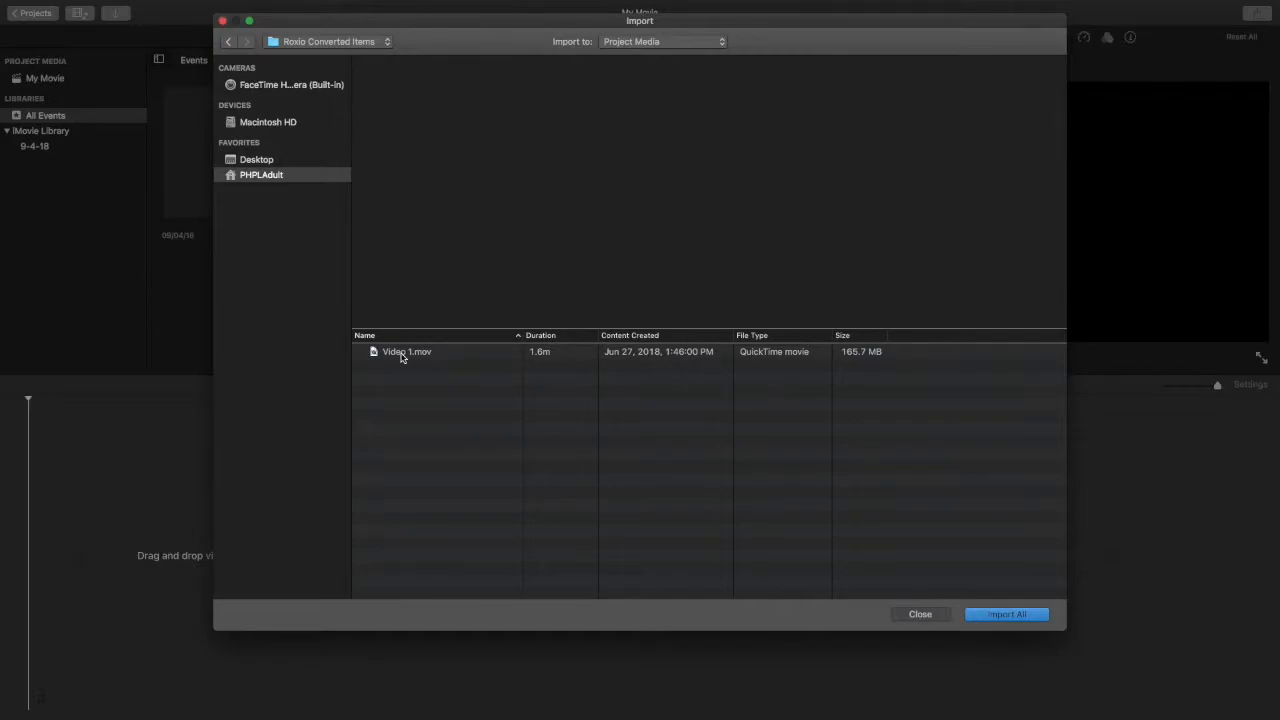
{"action": "double_click", "coordinate": [401, 354]}
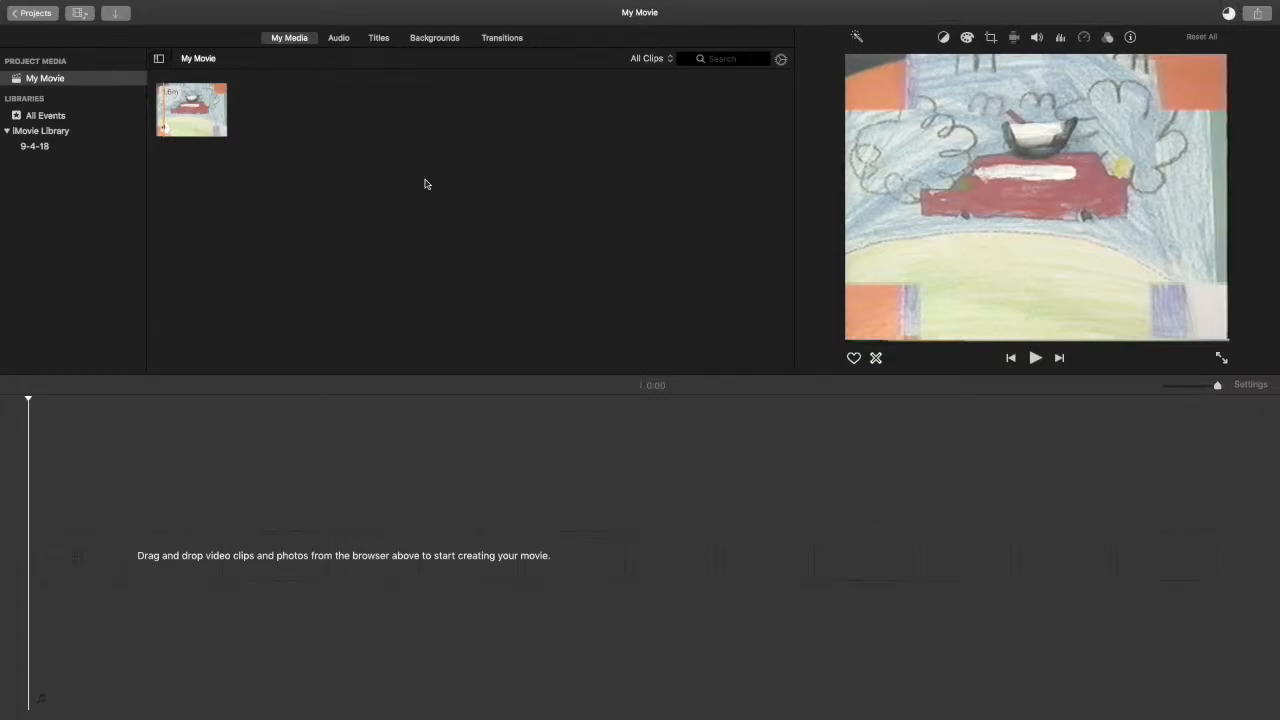
{"action": "left_click", "coordinate": [416, 563]}
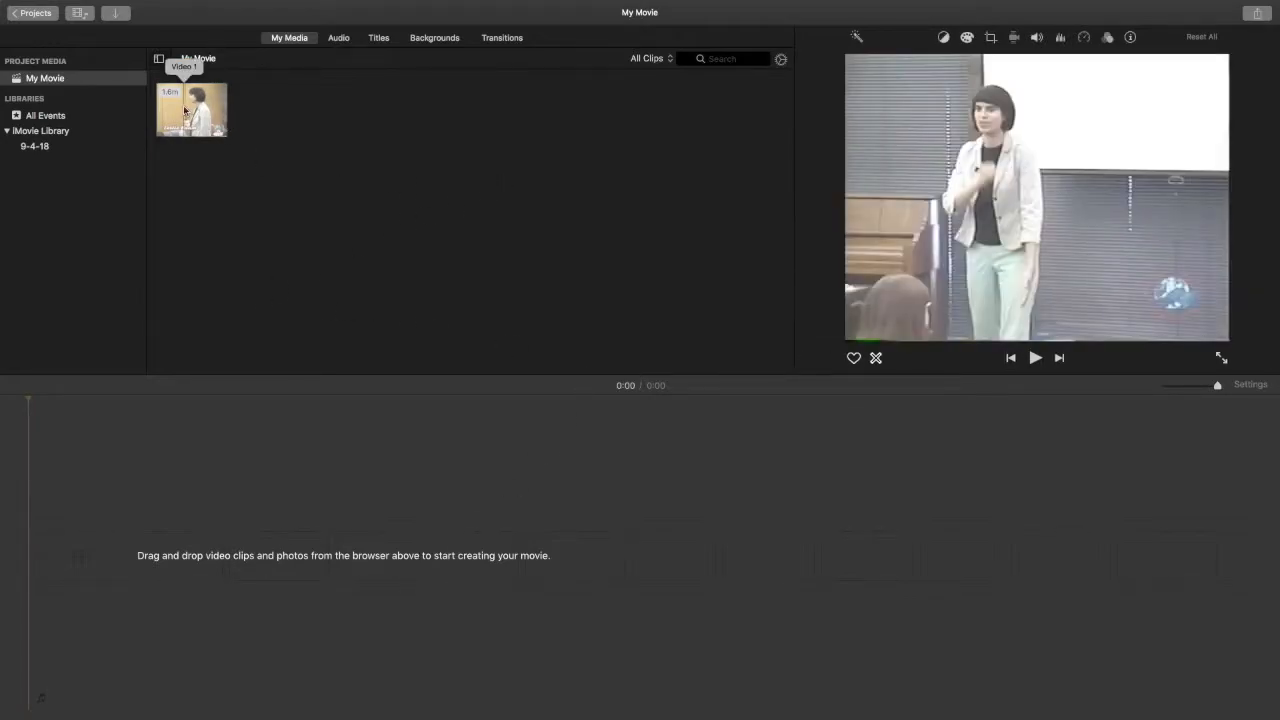
{"action": "left_click_drag", "start_coordinate": [186, 112], "coordinate": [46, 572]}
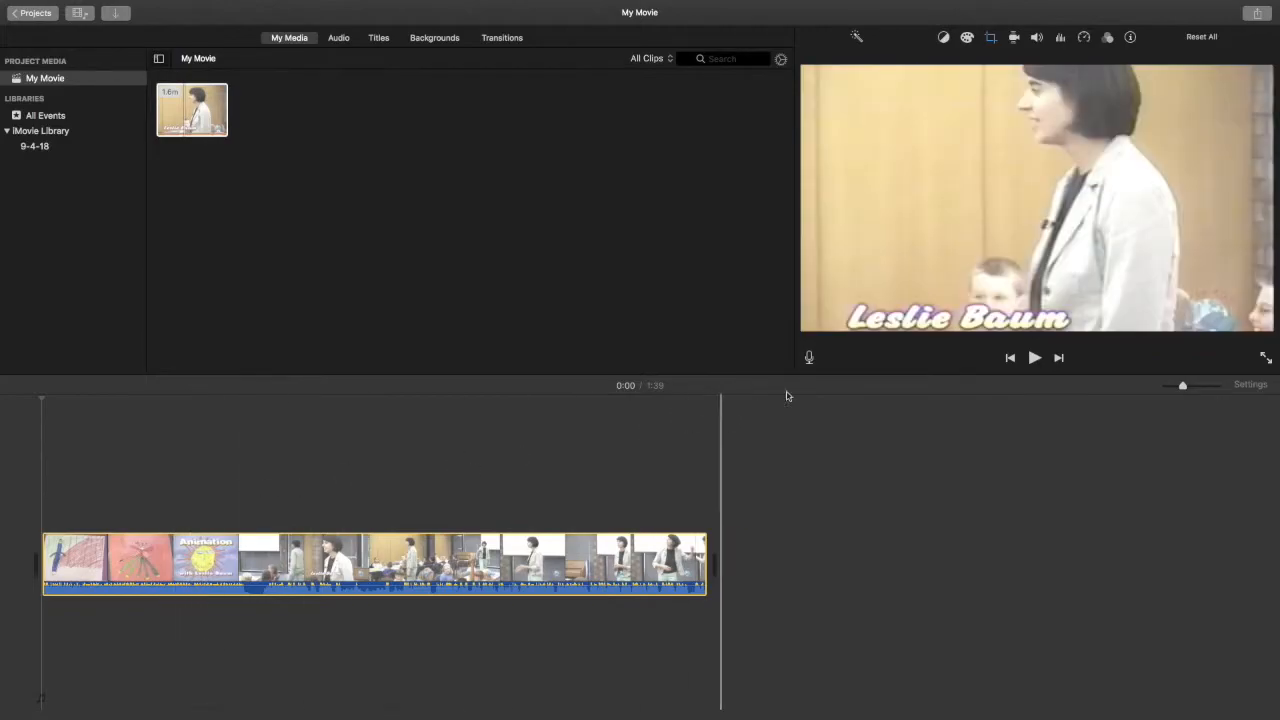
Preview a few seconds of the movie from about 0:58, then return the playhead to the start of the clip
{"action": "left_click", "coordinate": [432, 459]}
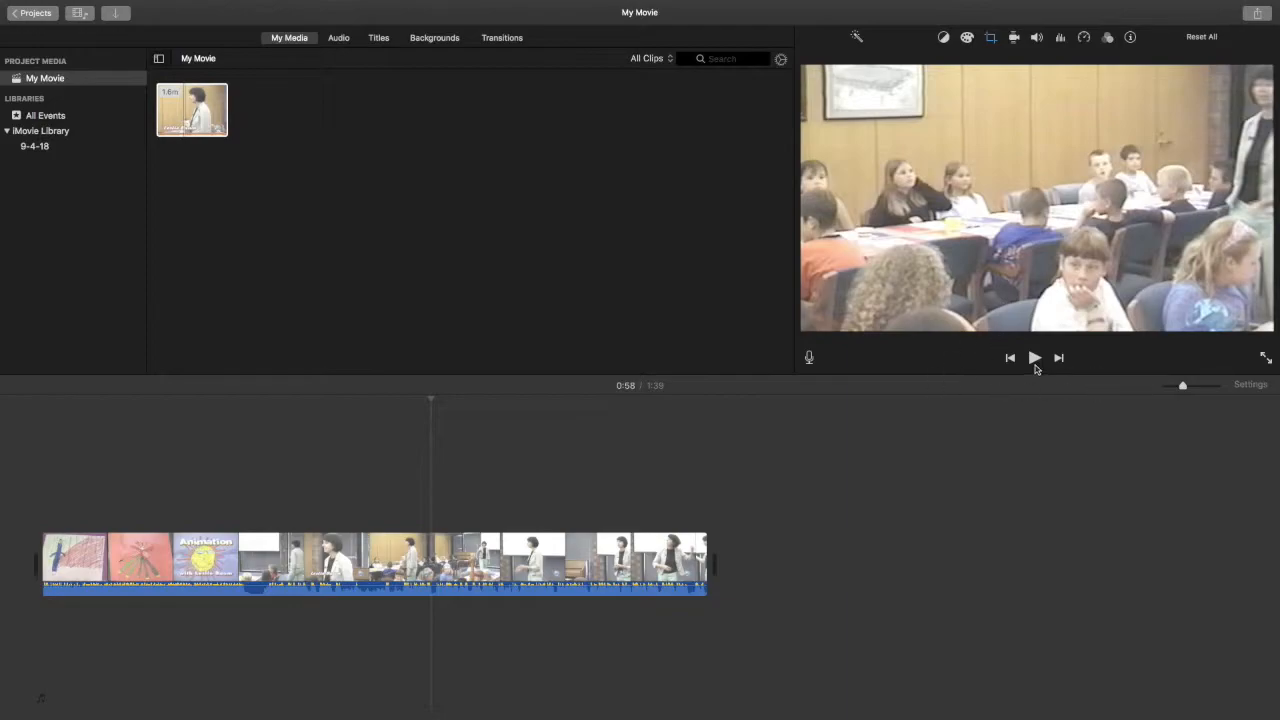
{"action": "left_click", "coordinate": [1035, 366]}
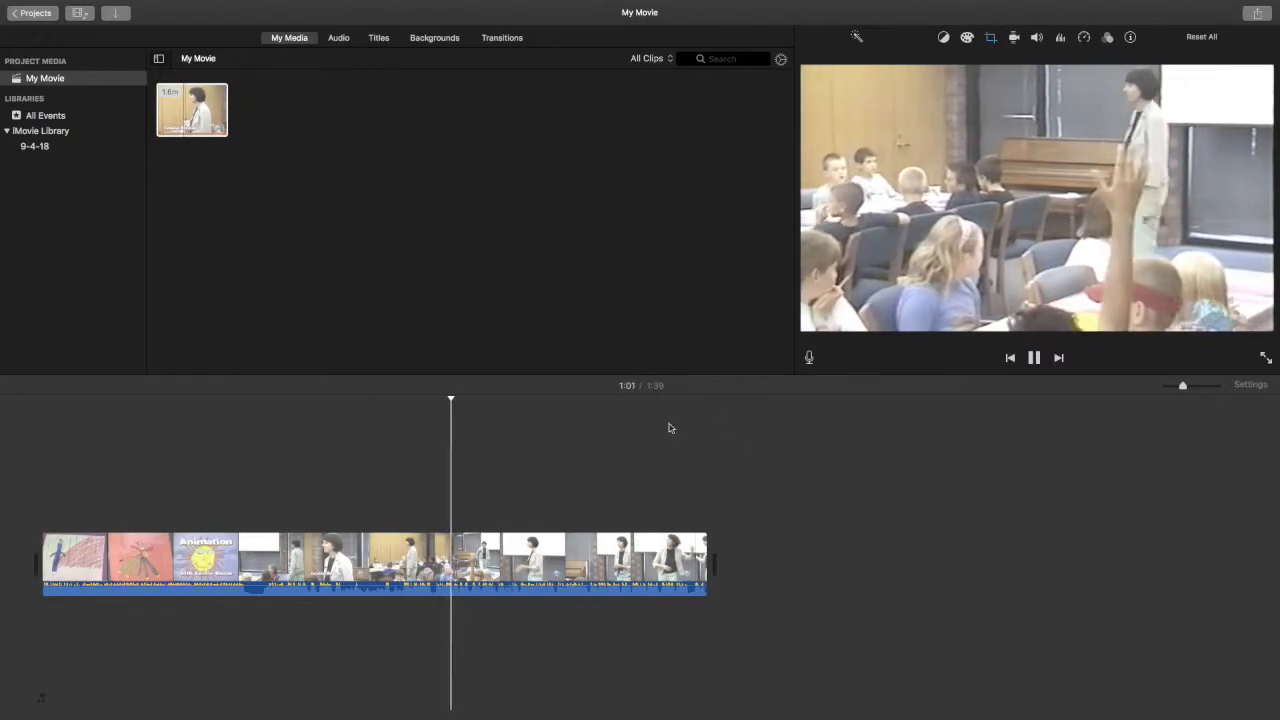
{"action": "left_click", "coordinate": [1033, 360]}
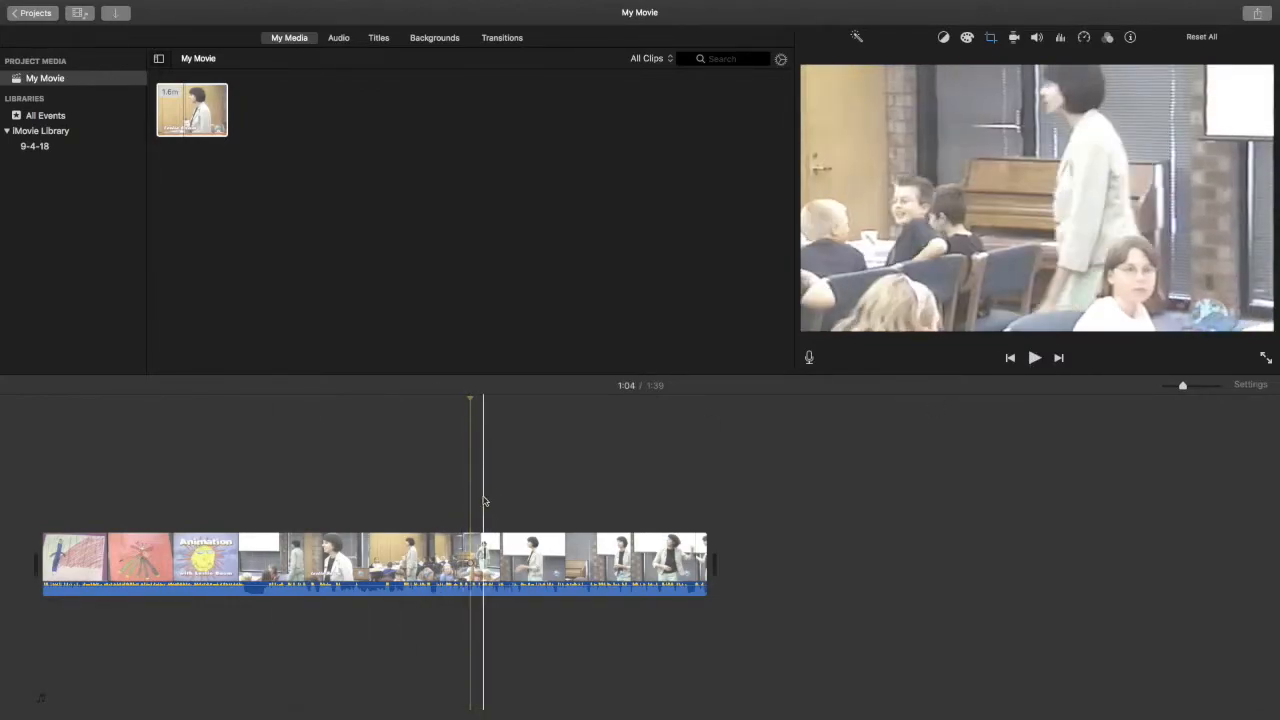
{"action": "left_click", "coordinate": [264, 494]}
{"action": "left_click", "coordinate": [171, 494]}
{"action": "left_click", "coordinate": [28, 487]}
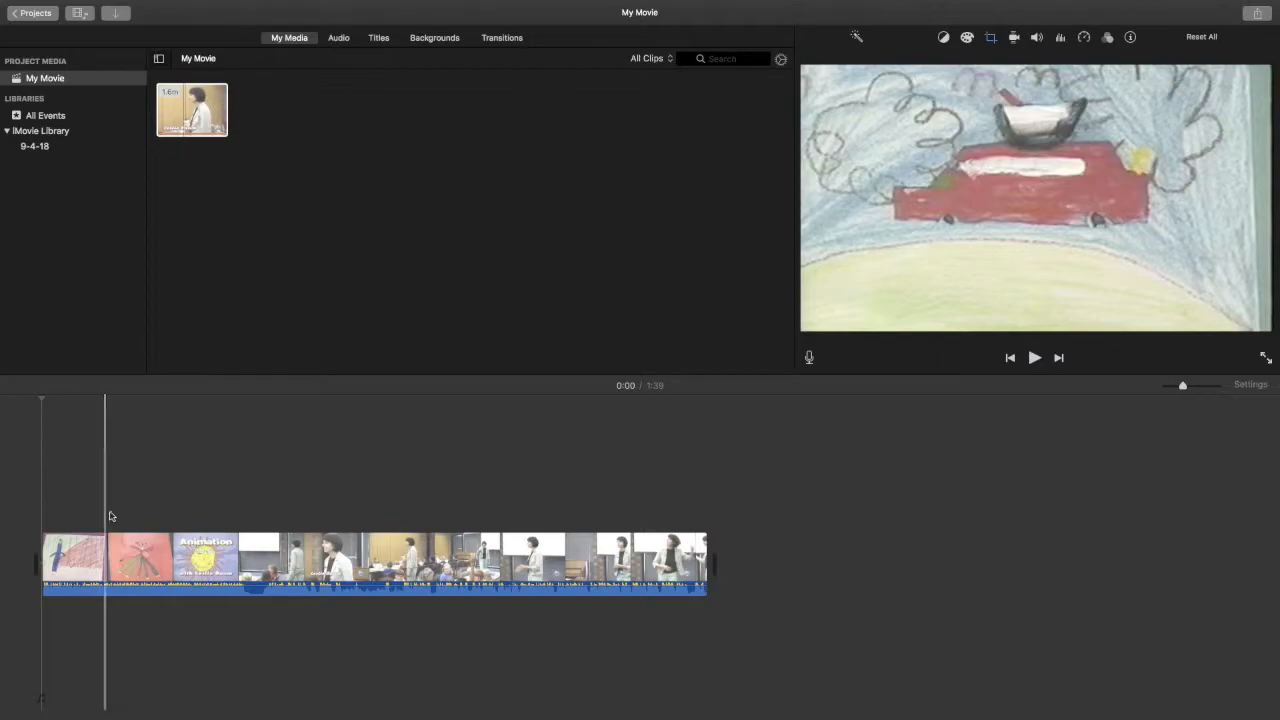
Set up a file export of the movie and title it Video 1
{"action": "mouse_move", "coordinate": [1269, 12]}
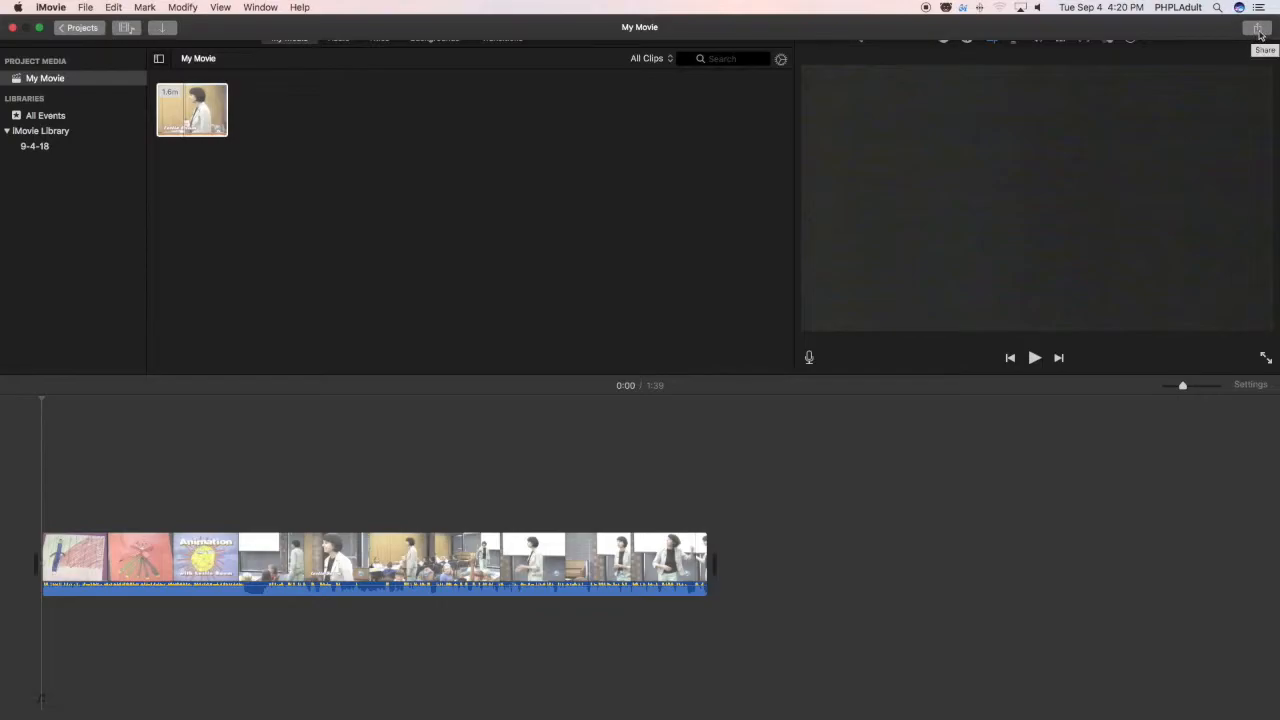
{"action": "left_click", "coordinate": [1258, 29]}
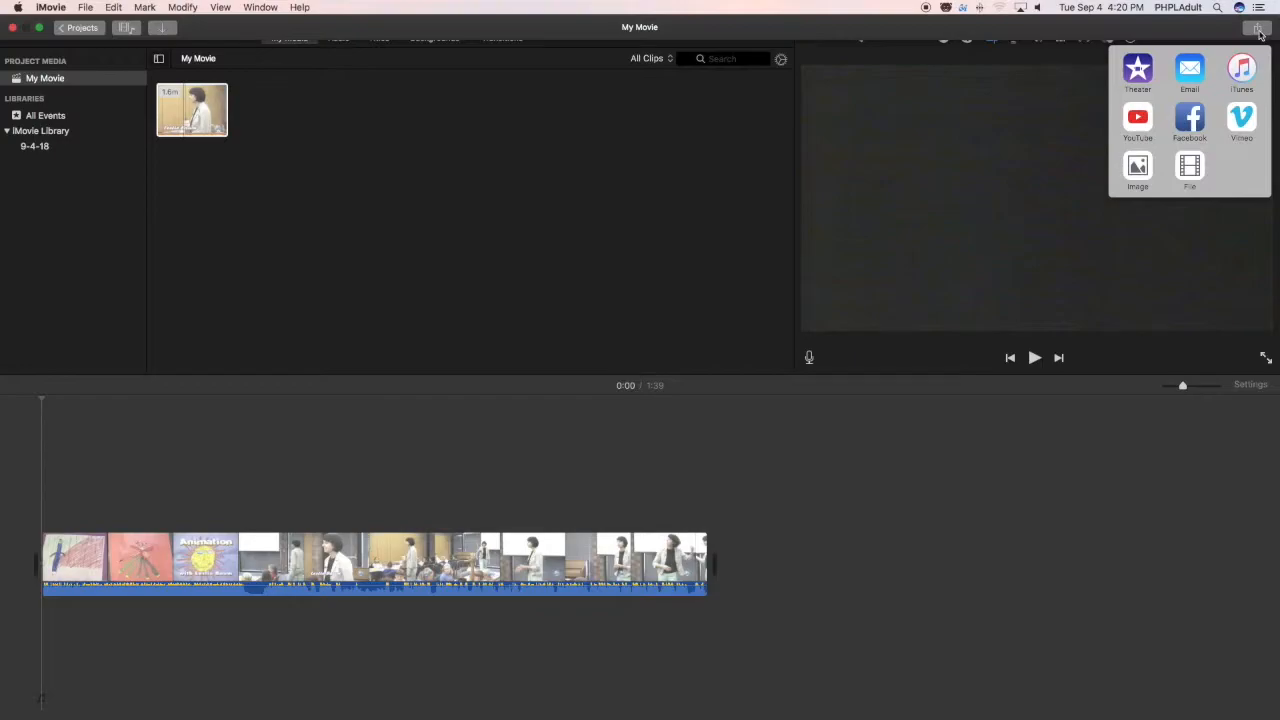
{"action": "left_click", "coordinate": [1190, 161]}
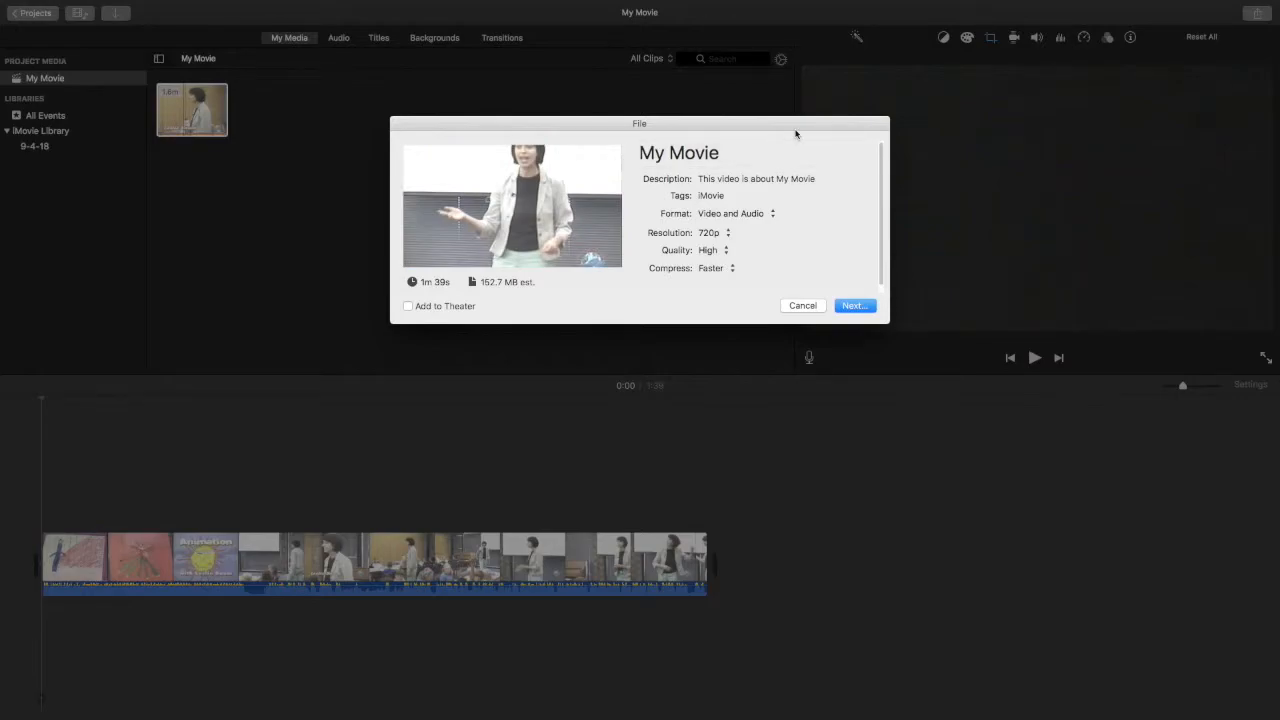
{"action": "left_click", "coordinate": [690, 158]}
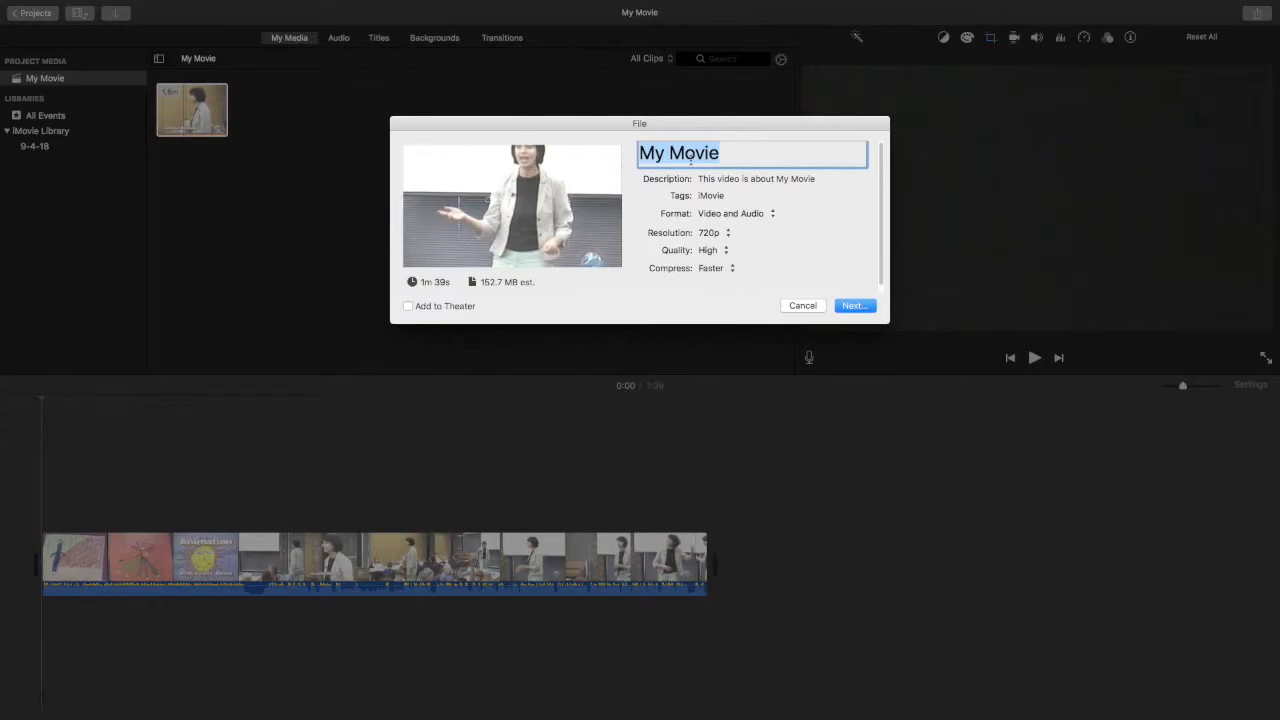
{"action": "key", "text": "BackSpace"}
{"action": "type", "text": "Vi"}
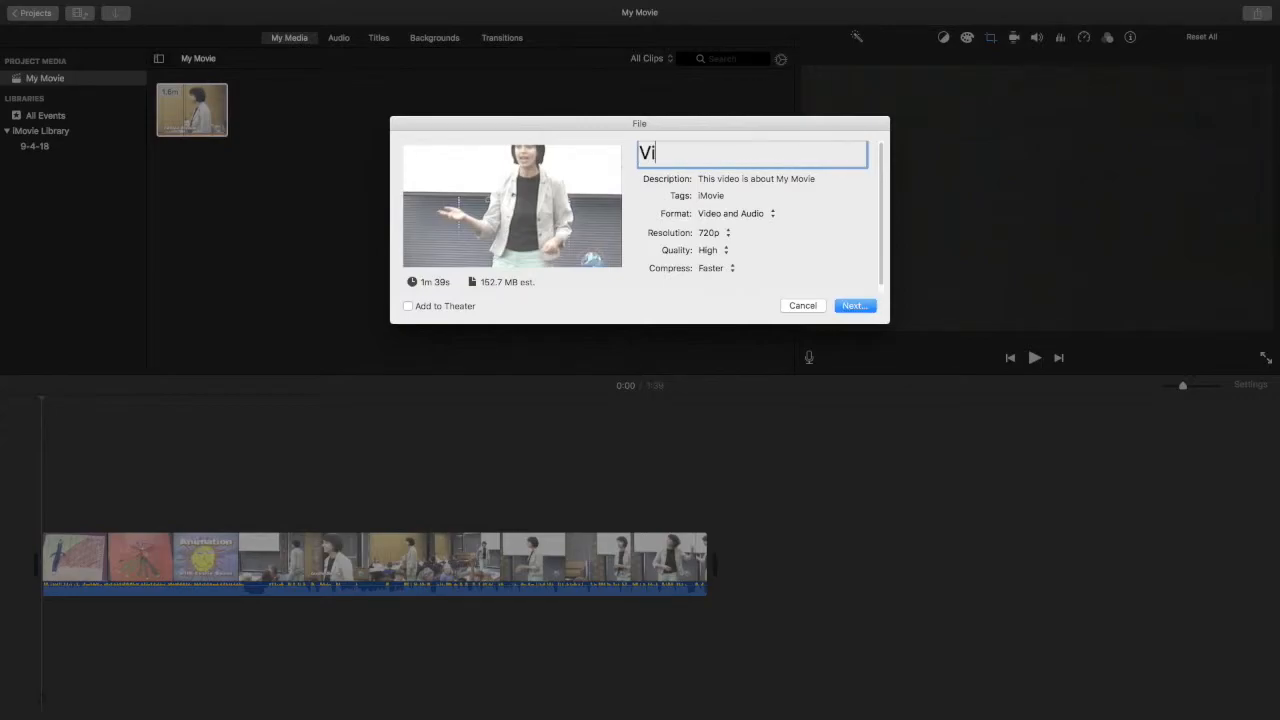
{"action": "type", "text": "deo 1"}
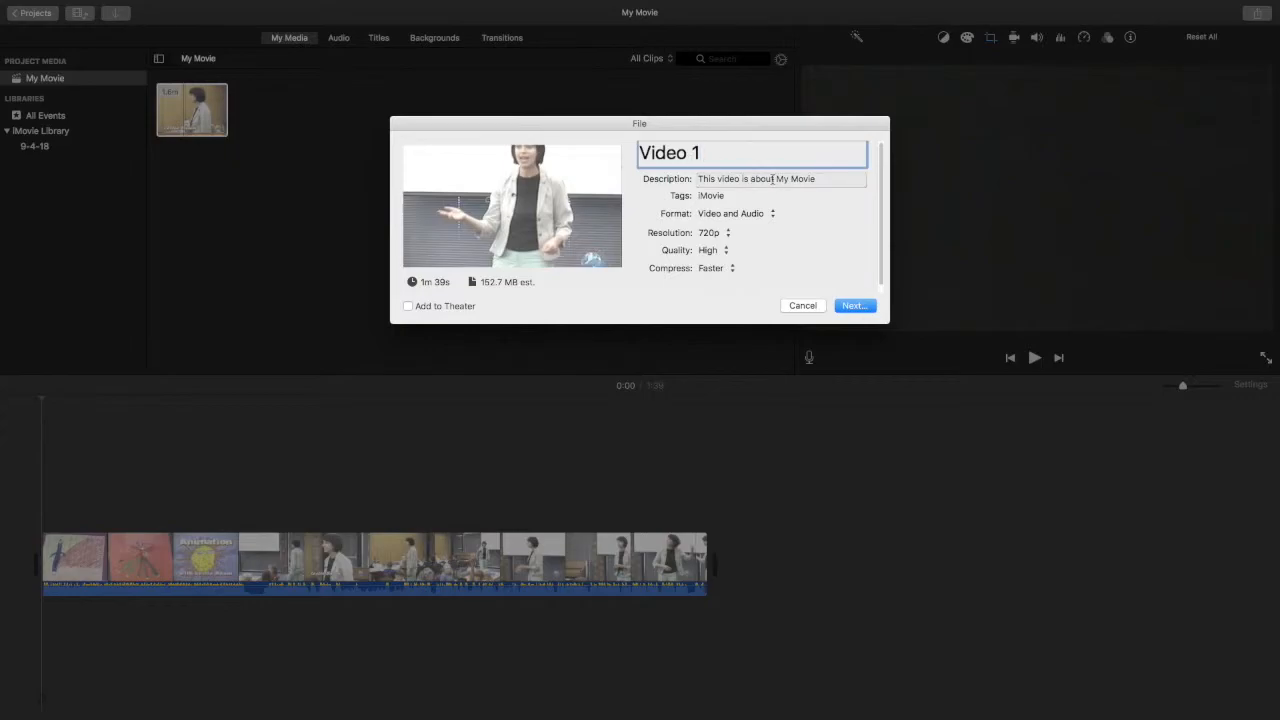
Review the export's resolution, quality and compression choices, keeping 720p, High and Faster
{"action": "left_click", "coordinate": [706, 233]}
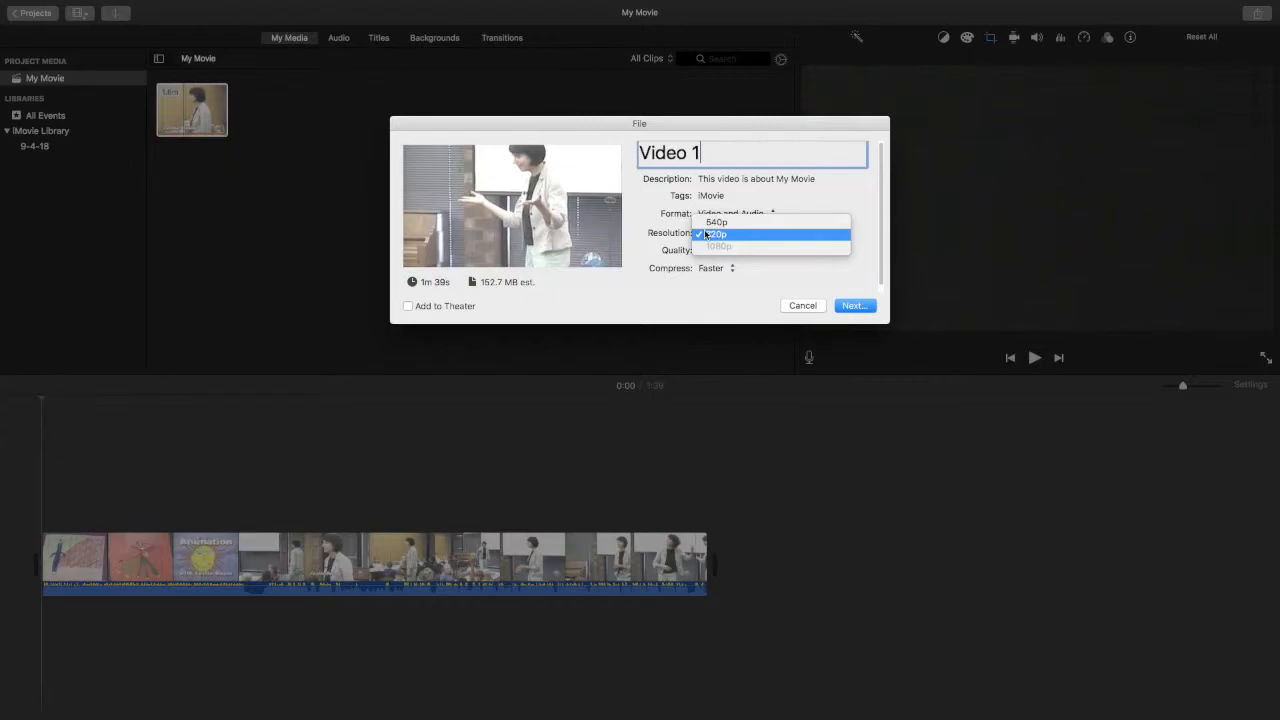
{"action": "left_click", "coordinate": [624, 231]}
{"action": "left_click", "coordinate": [705, 251]}
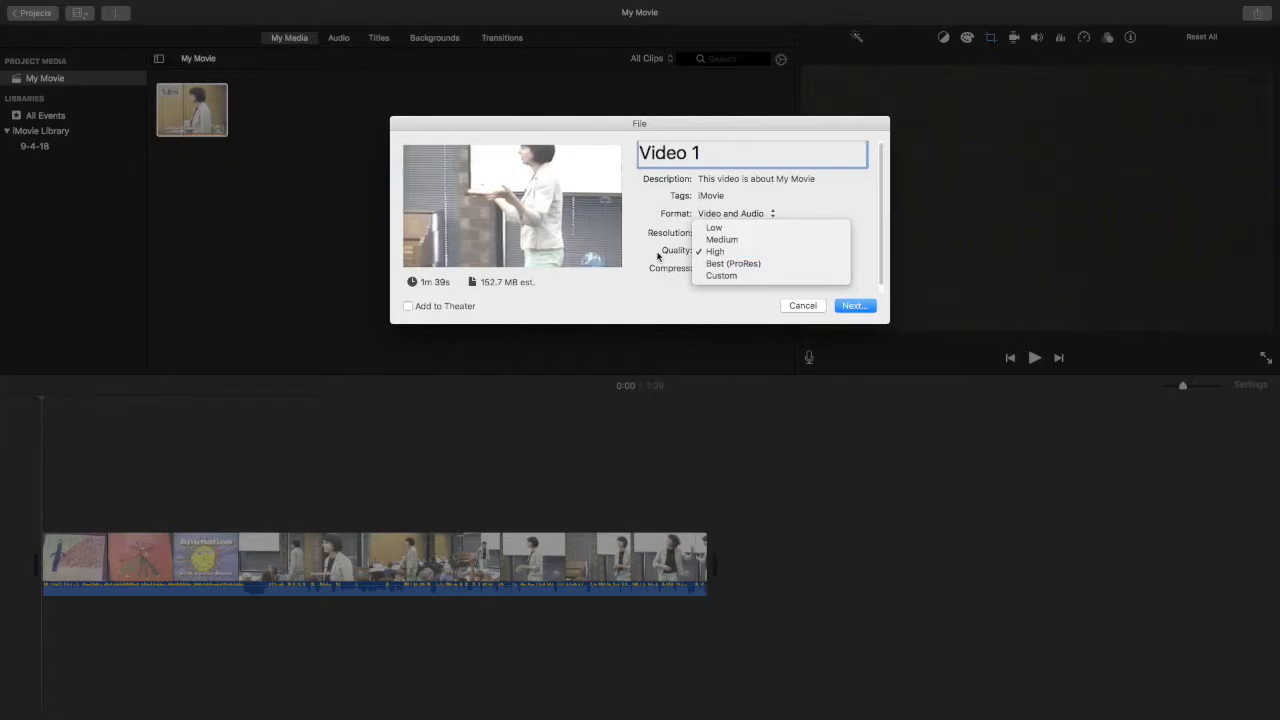
{"action": "left_click", "coordinate": [658, 256]}
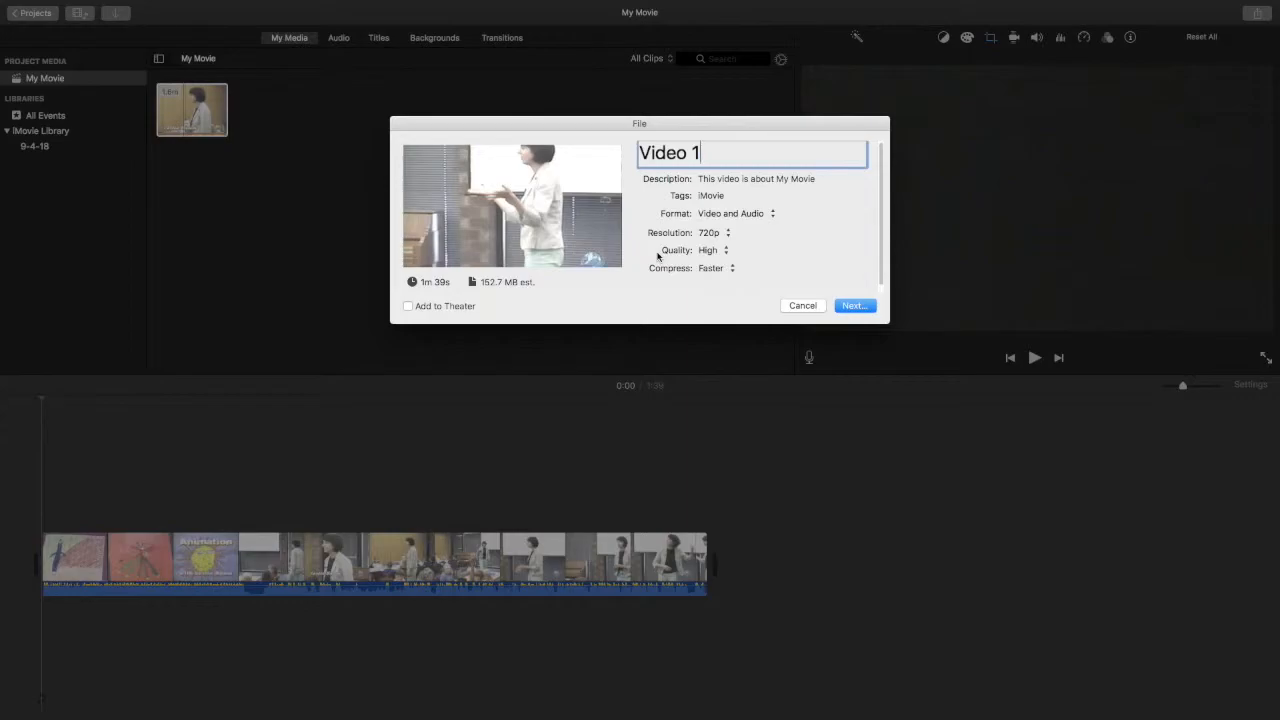
{"action": "left_click", "coordinate": [710, 269]}
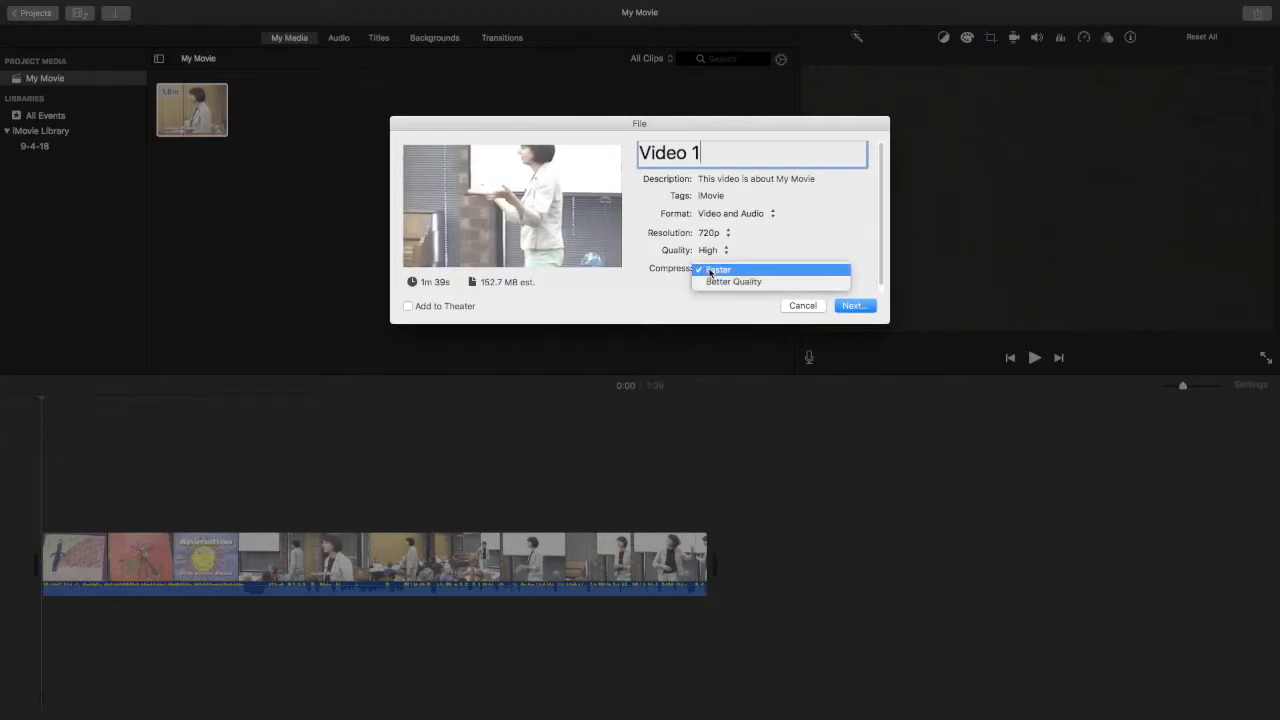
{"action": "left_click", "coordinate": [661, 278]}
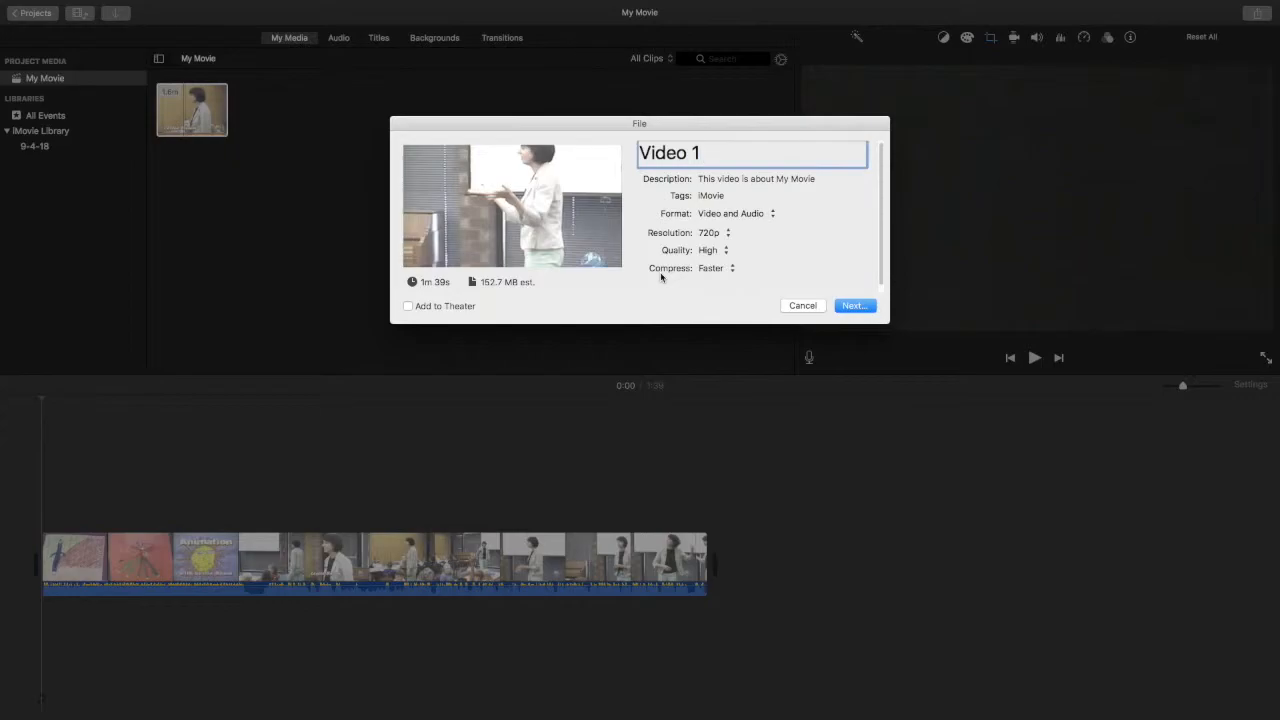
Export the movie to the Desktop as Video 1 and check the export progress
{"action": "left_click", "coordinate": [848, 310]}
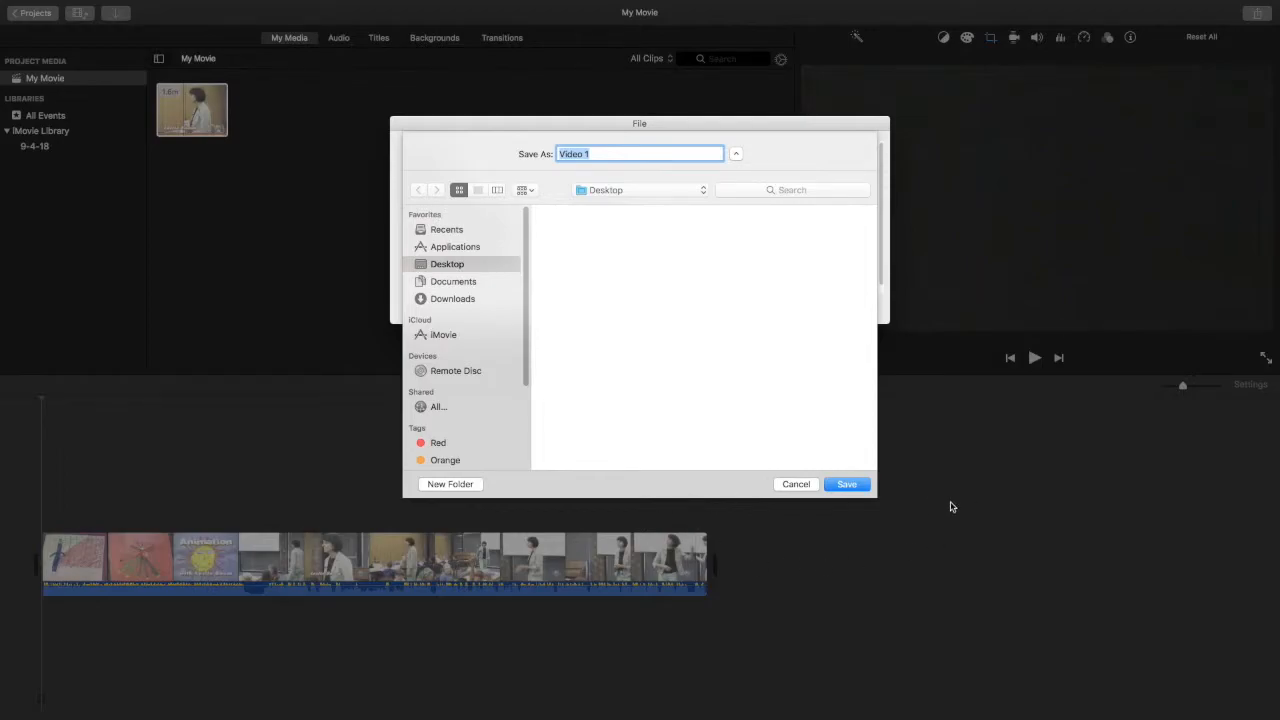
{"action": "left_click", "coordinate": [840, 484]}
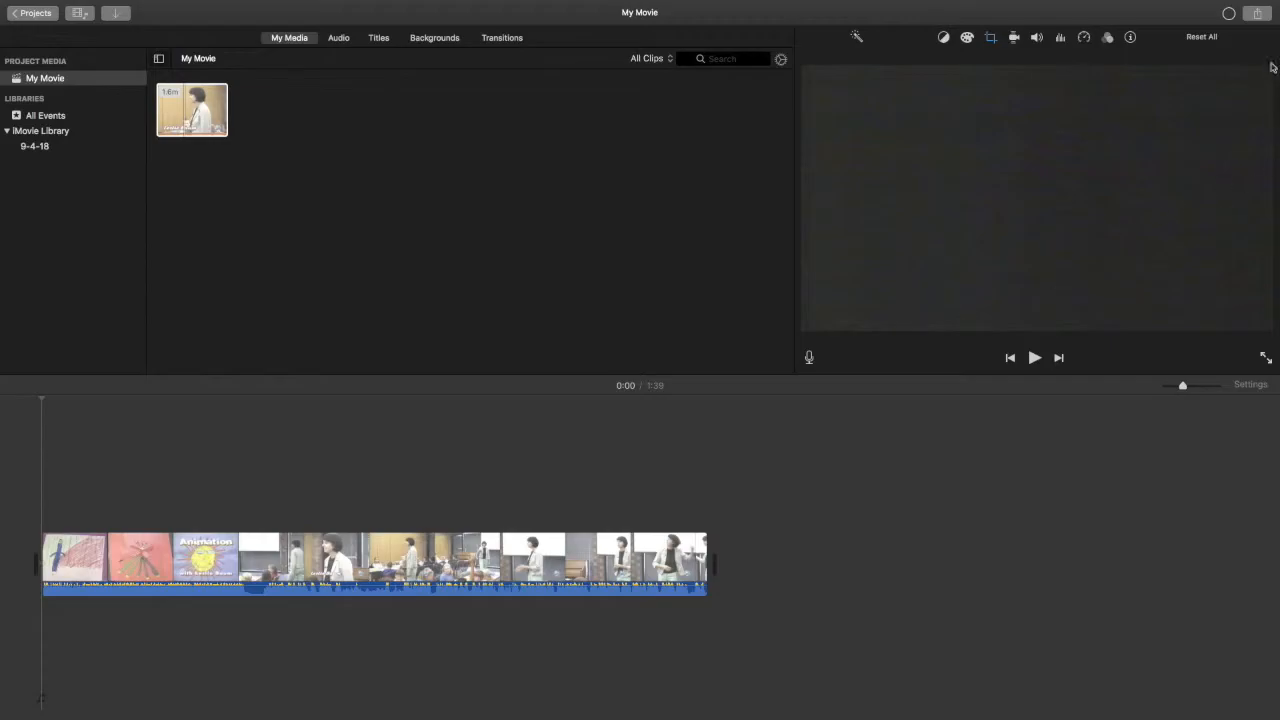
{"action": "left_click", "coordinate": [1229, 15]}
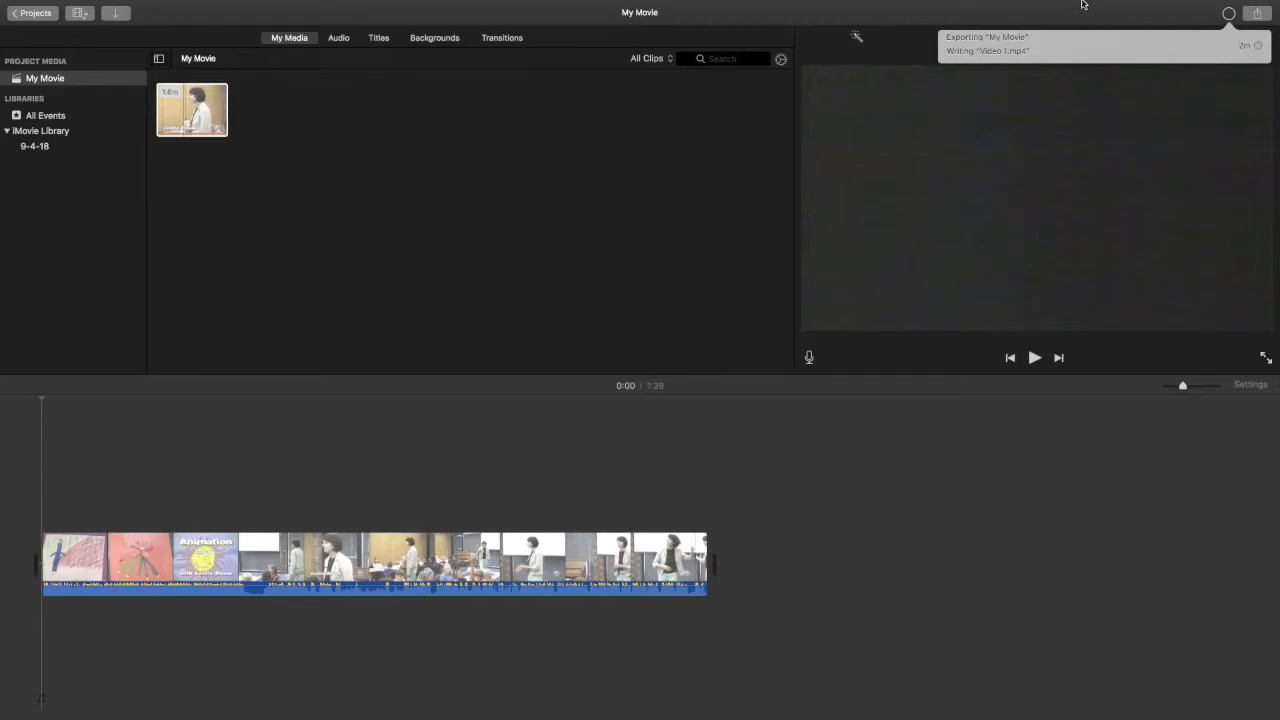
{"action": "mouse_move", "coordinate": [1082, 4]}
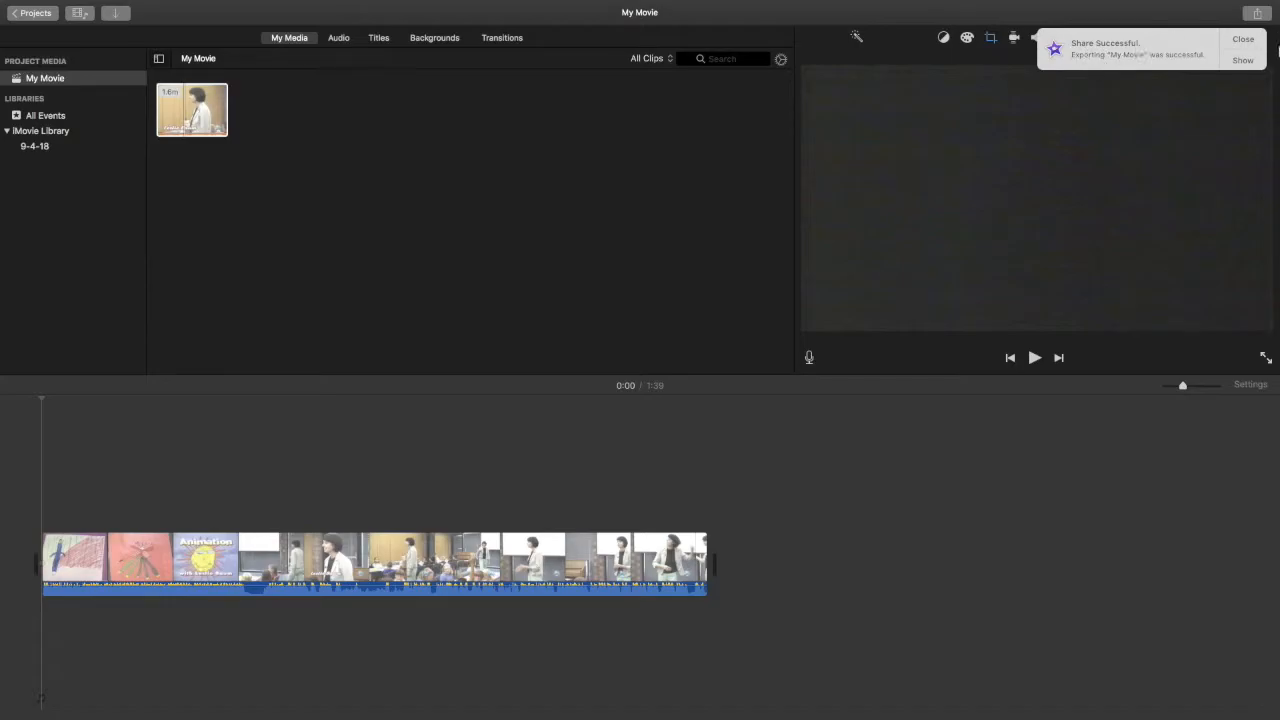
Dismiss the export notification and exit full-screen view to reveal the exported file on the desktop
{"action": "left_click", "coordinate": [1235, 41]}
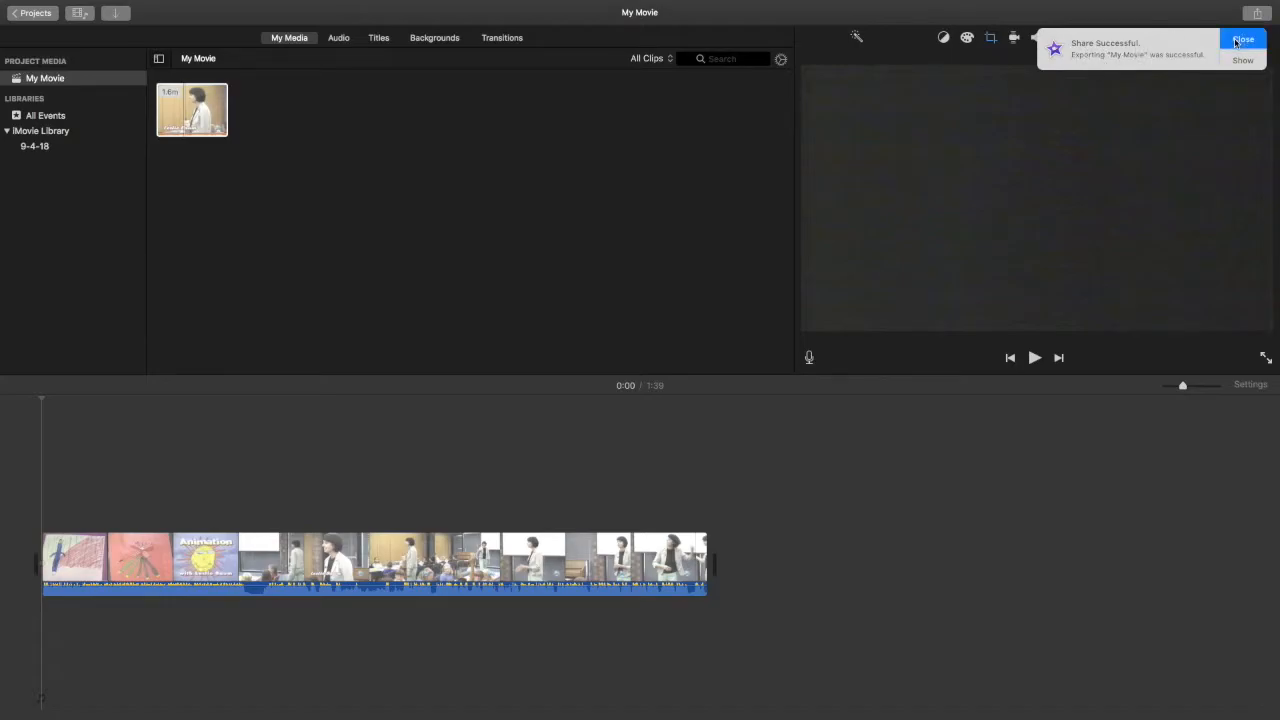
{"action": "mouse_move", "coordinate": [359, 5]}
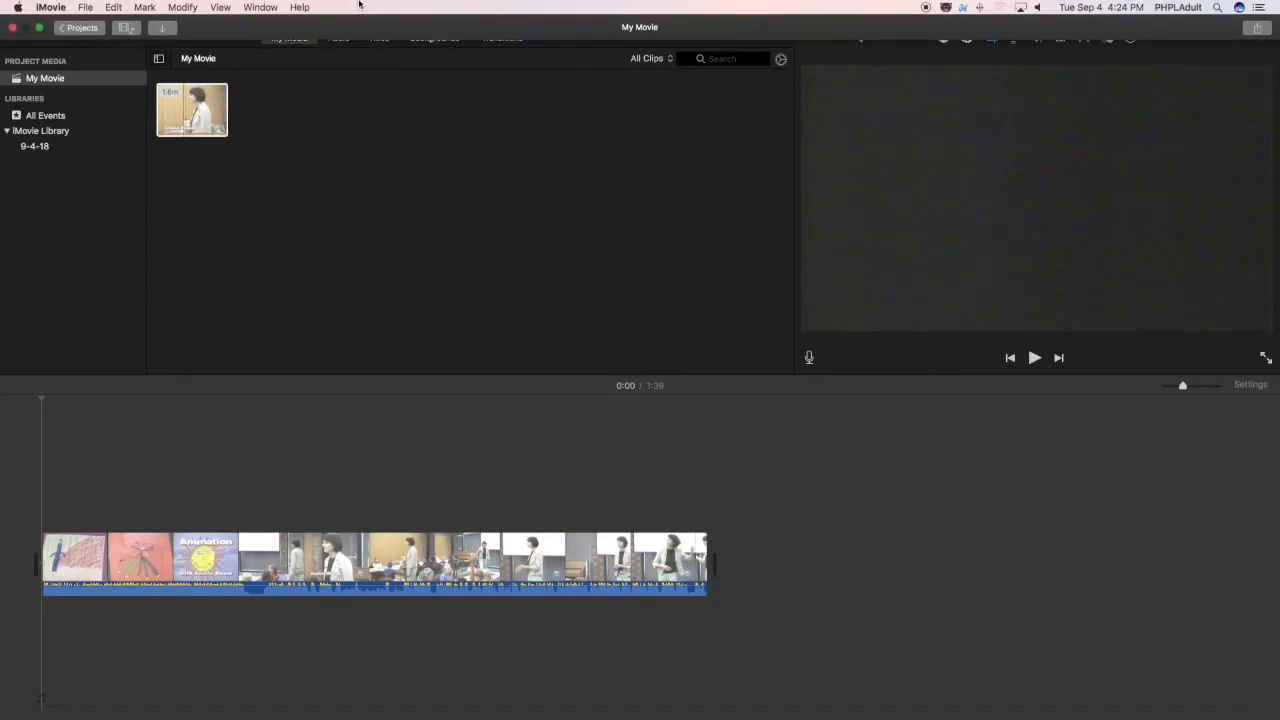
{"action": "key", "text": "ctrl+super+f"}
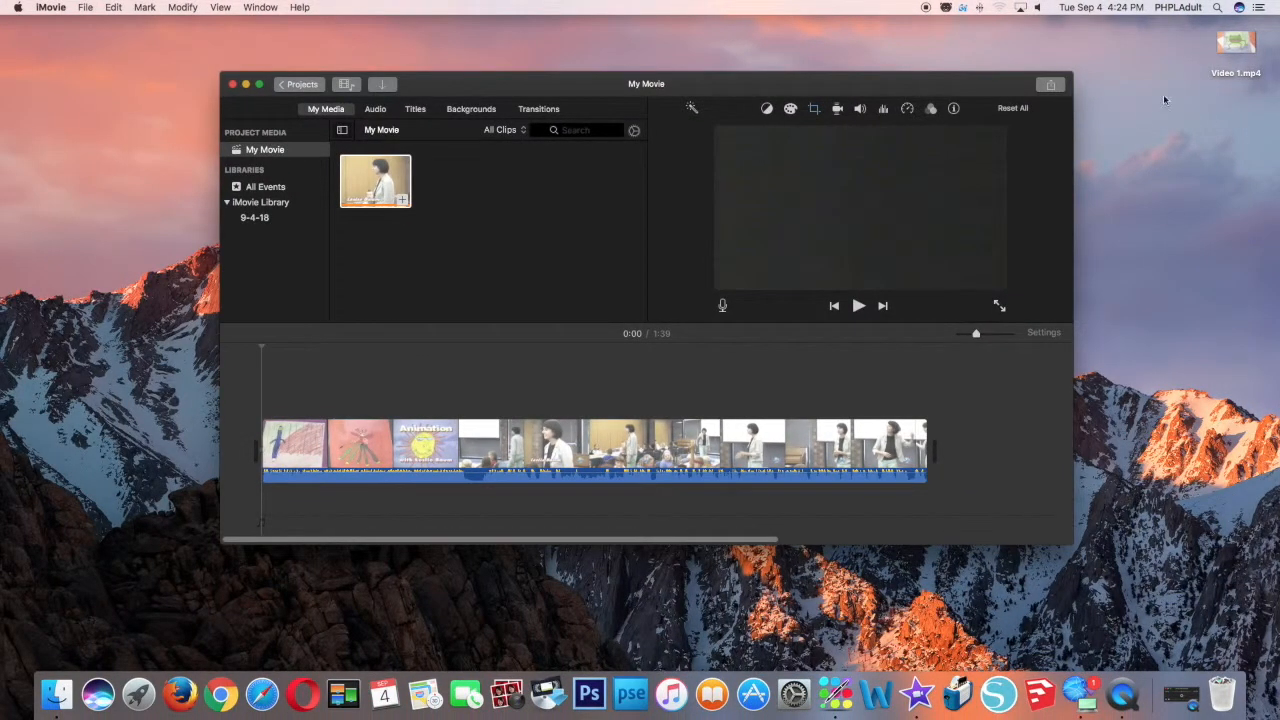